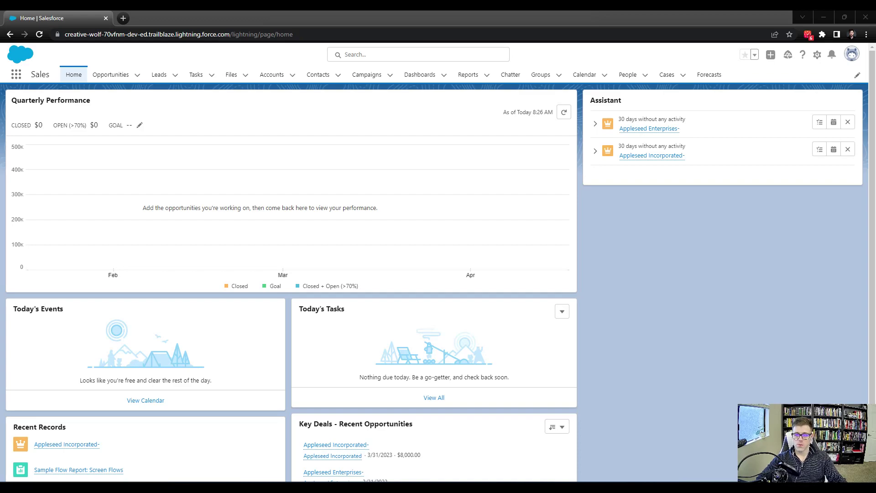
- Open Setup in a new tab and show the All Users list under Administration > Users
left_click(814, 56)
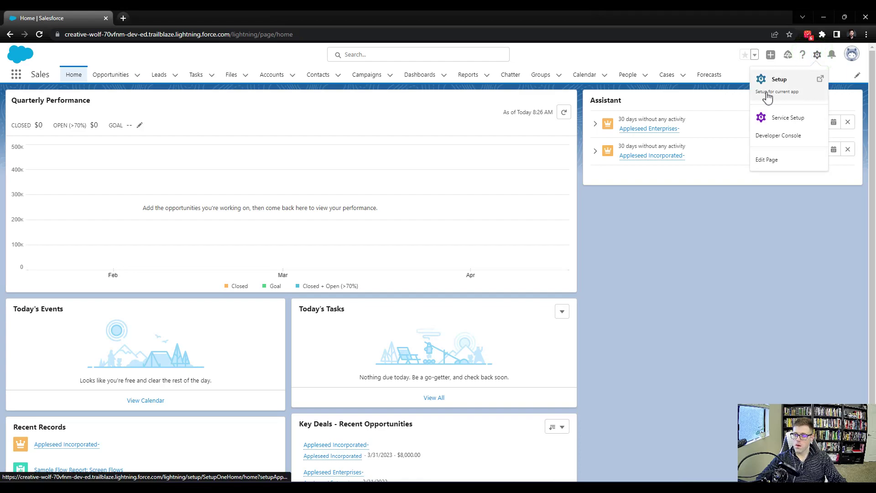
left_click(768, 90)
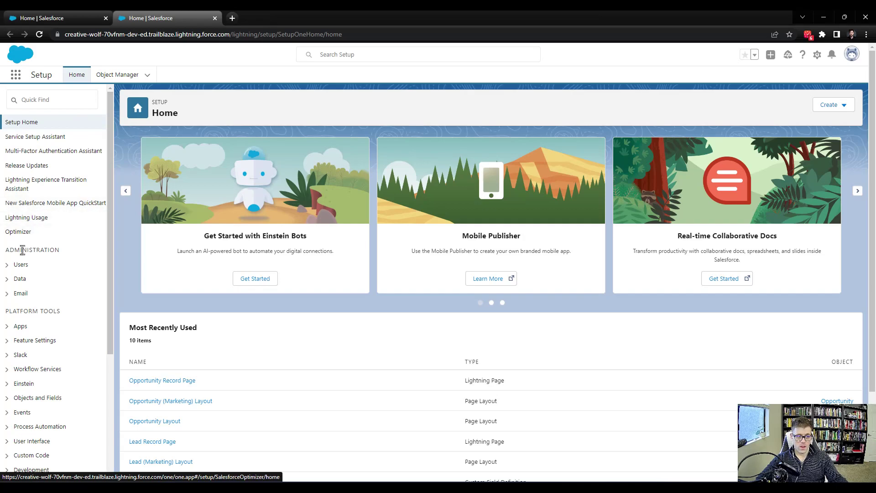
left_click(6, 266)
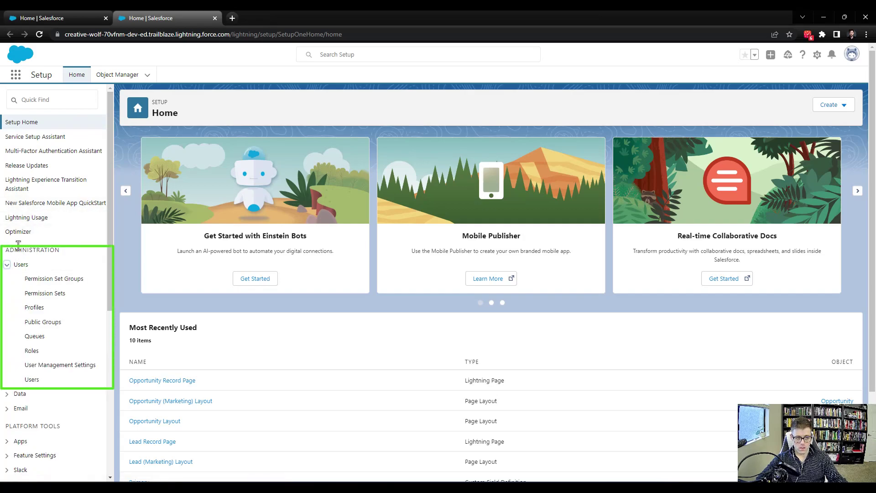
left_click(28, 381)
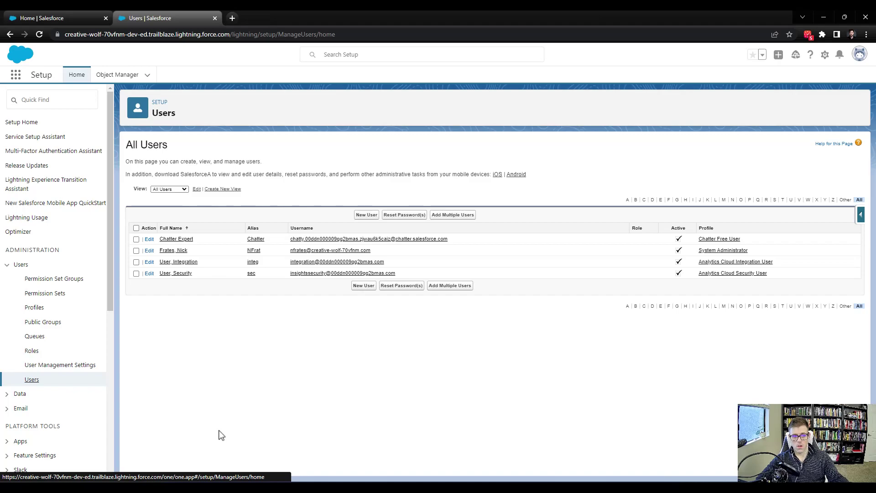
- Start a new user and enter the name and email, letting alias and username auto-fill, plus a custom nickname
left_click(366, 214)
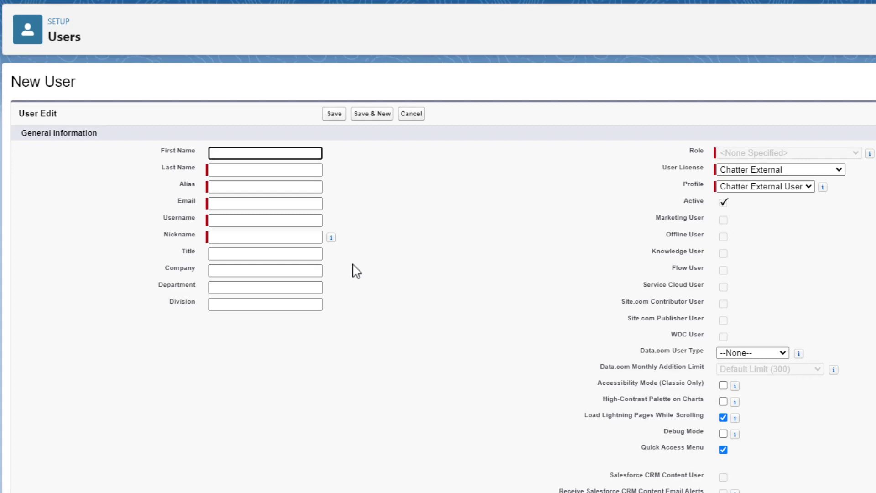
key("Tab")
type("App")
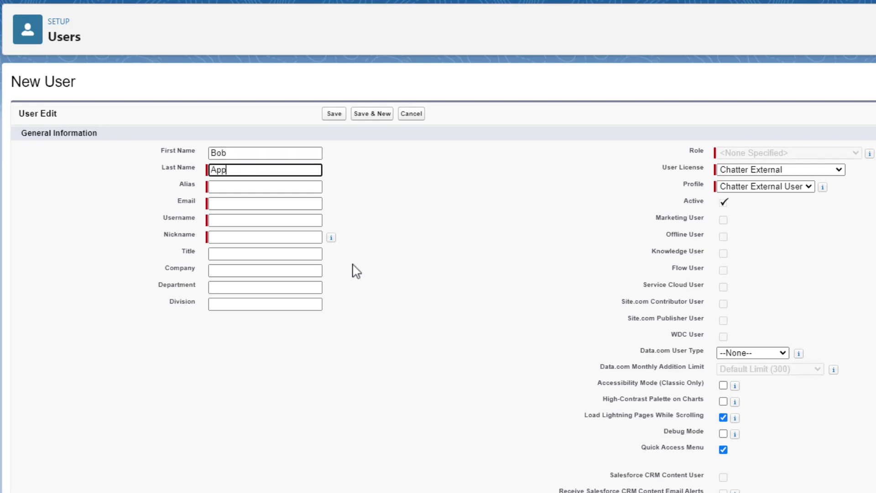
type("les")
key("Tab")
key("Tab")
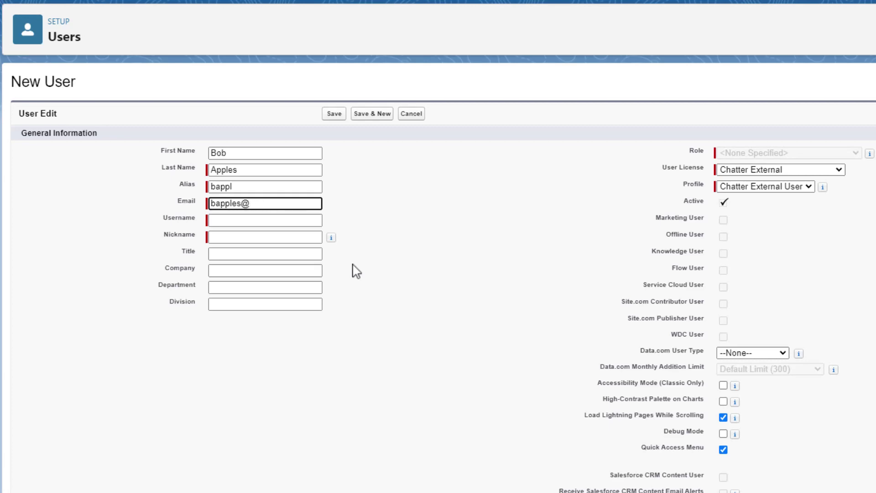
key("Tab")
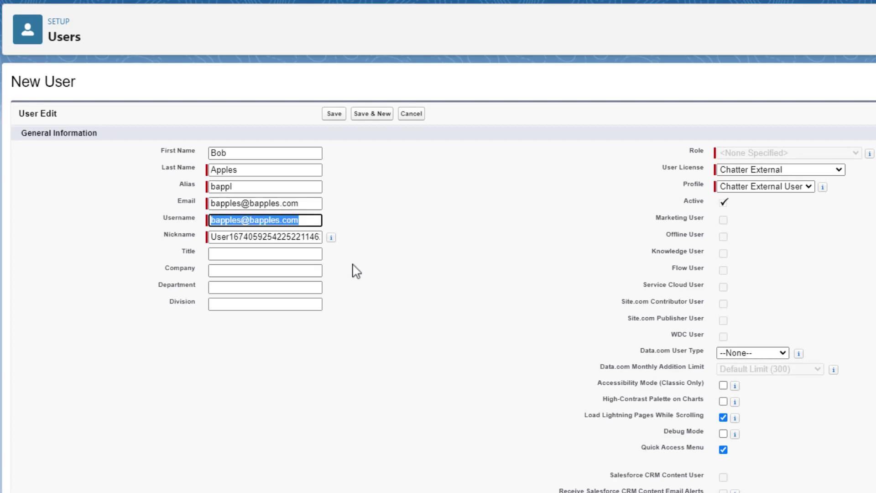
left_click(268, 239)
double_click(268, 239)
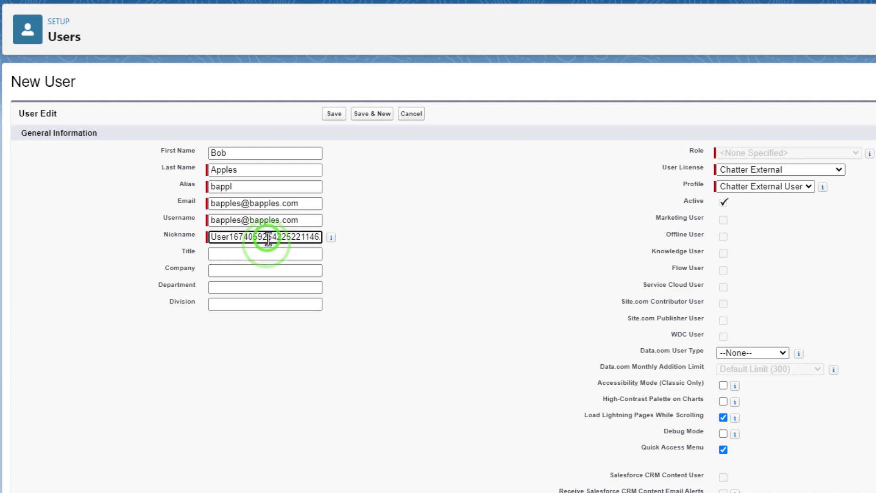
type("bapple")
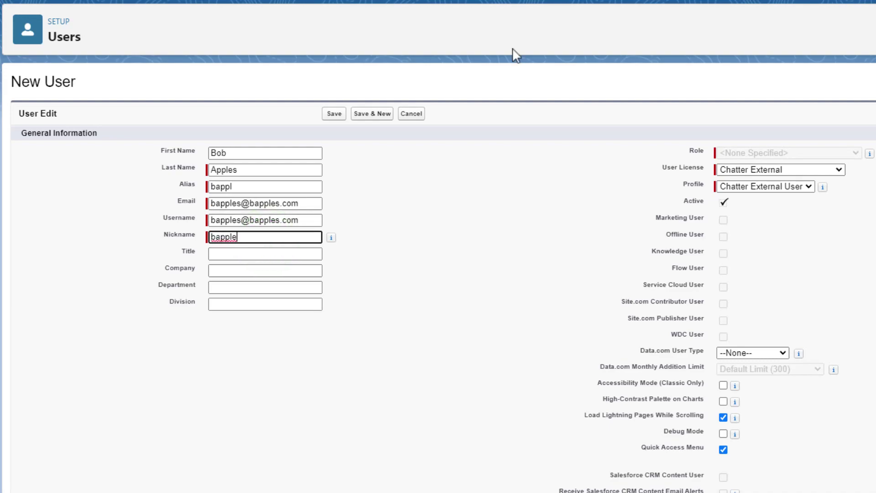
left_click(626, 153)
- Set the user license to Salesforce and the profile to Standard User
left_click(776, 169)
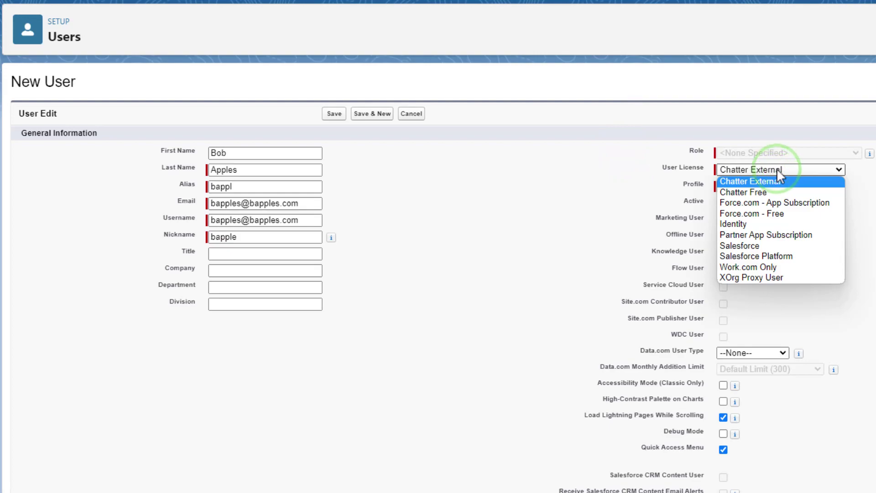
left_click(768, 246)
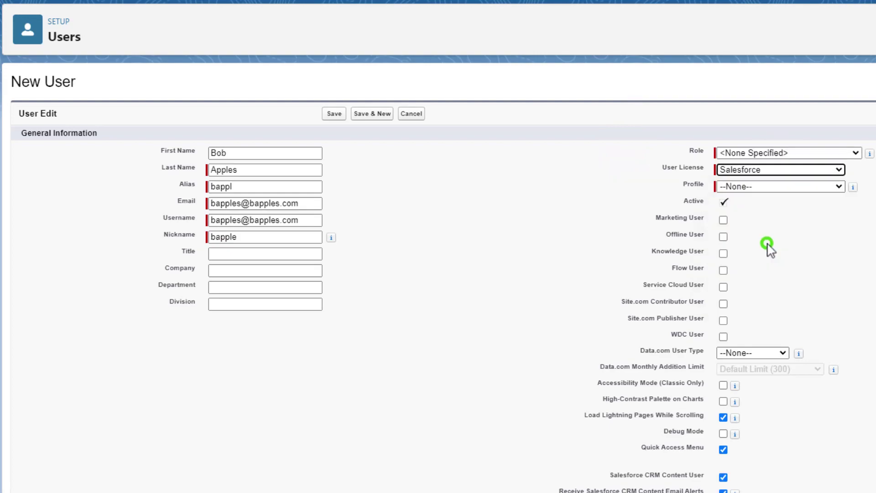
left_click(743, 185)
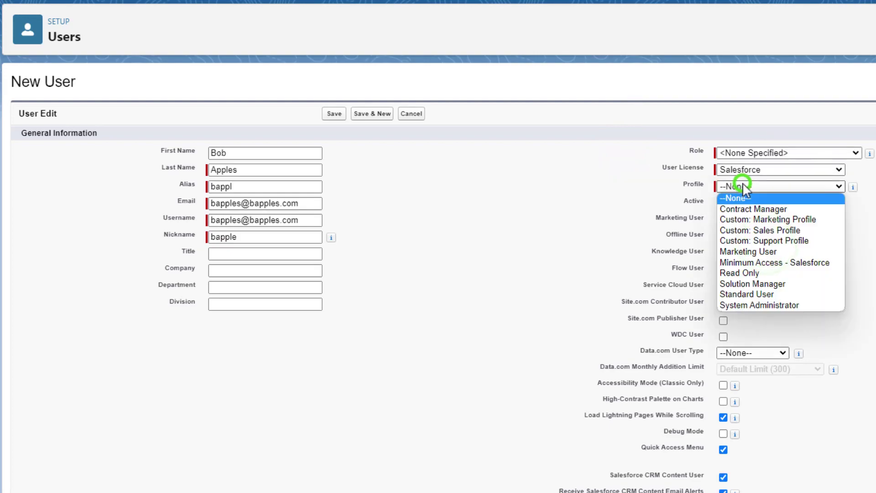
left_click(767, 294)
left_click(543, 249)
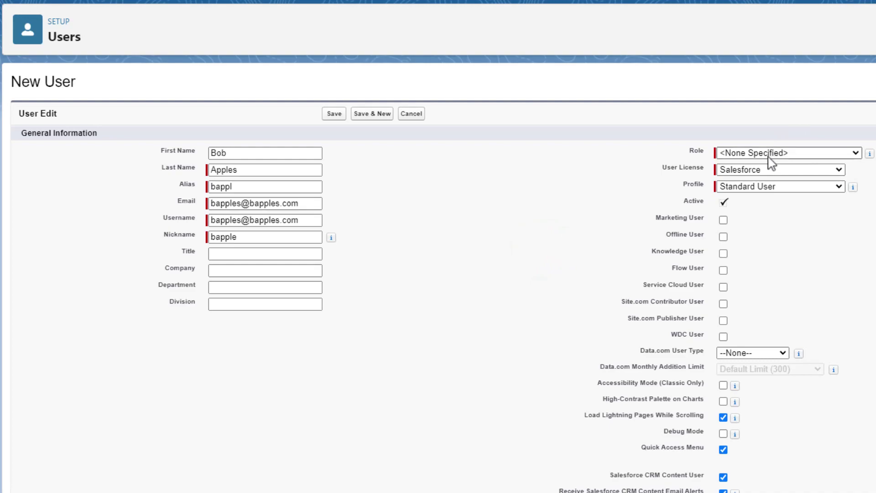
left_click(752, 170)
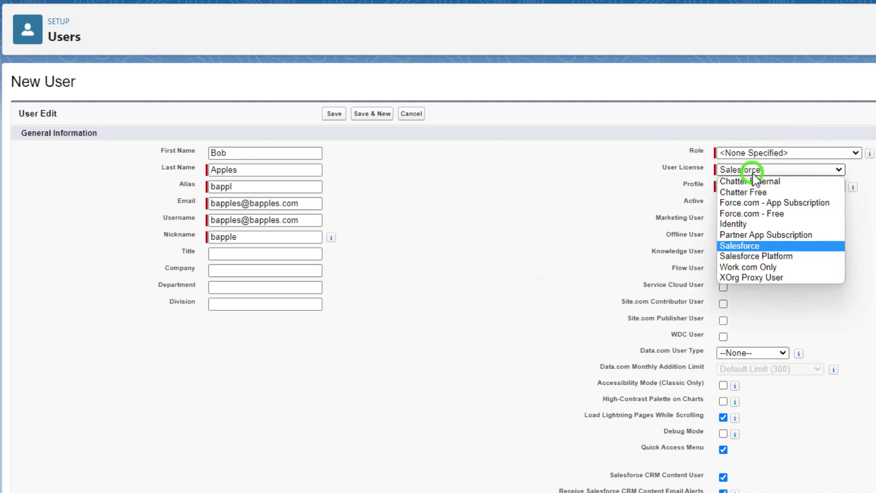
left_click(791, 246)
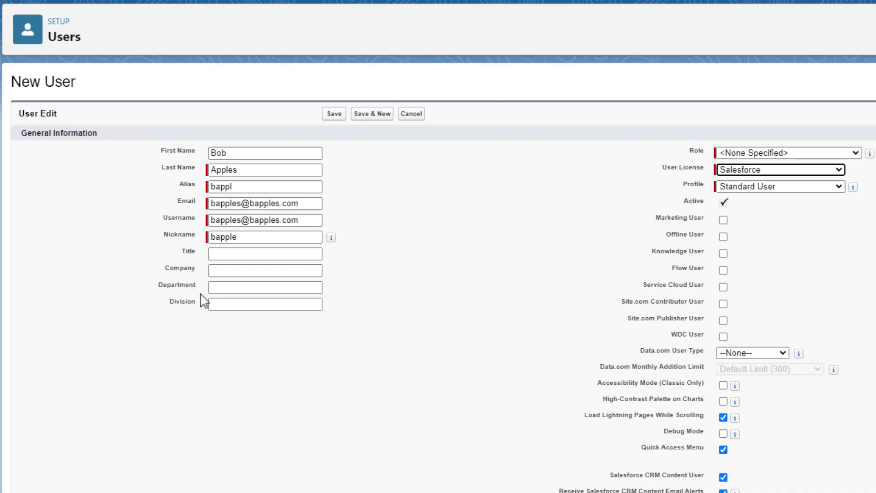
left_click(774, 170)
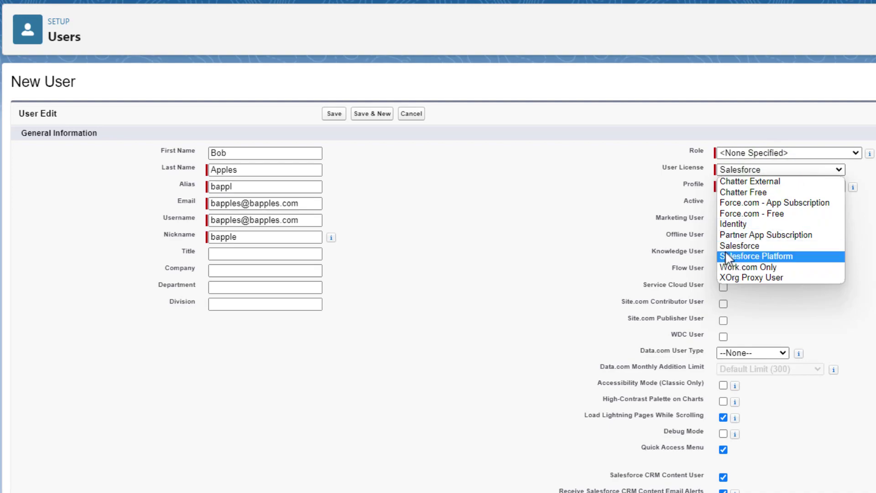
left_click(791, 247)
left_click(526, 208)
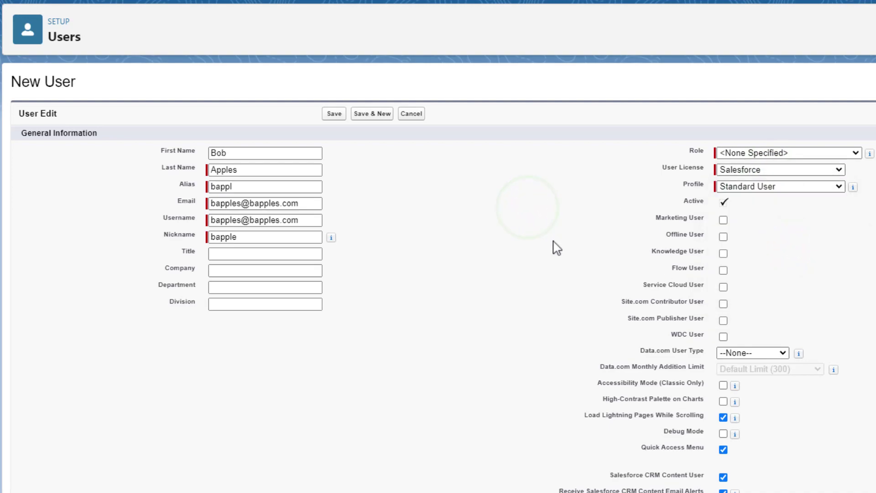
- Try saving, then append a suffix to the username after the Duplicate Username error
left_click(328, 119)
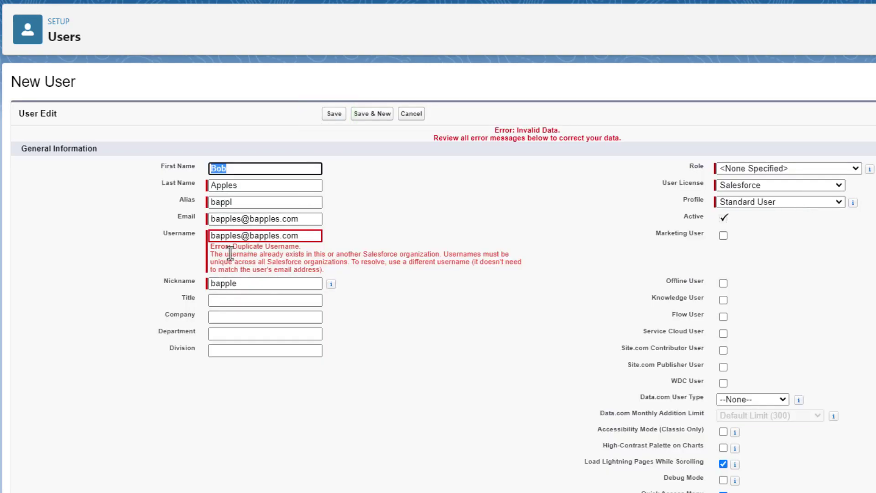
left_click(305, 236)
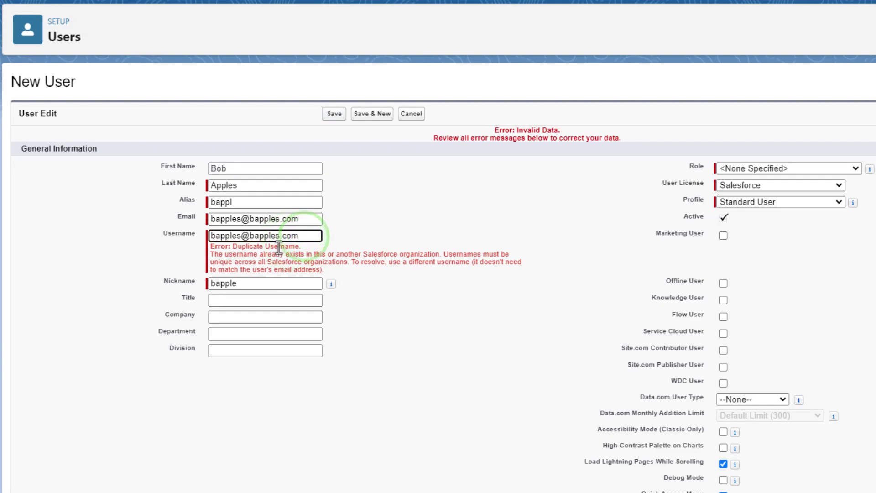
type(".bapple")
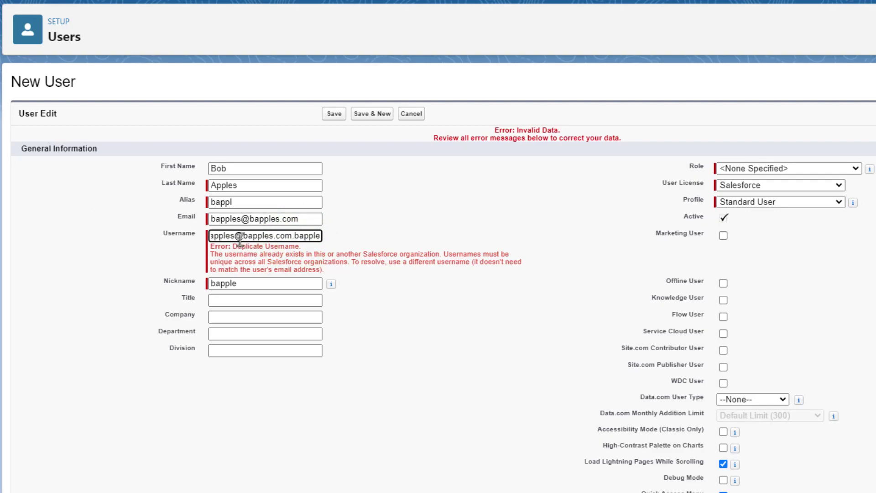
left_click_drag(281, 238, 375, 246)
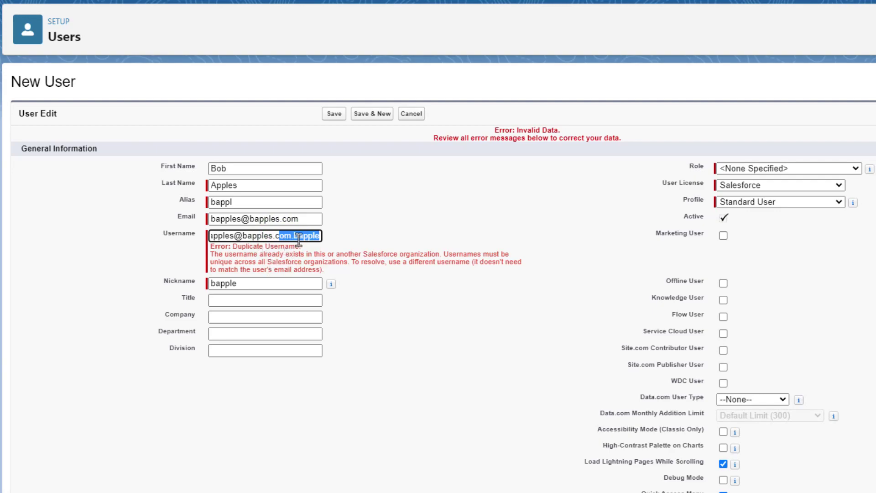
left_click(392, 238)
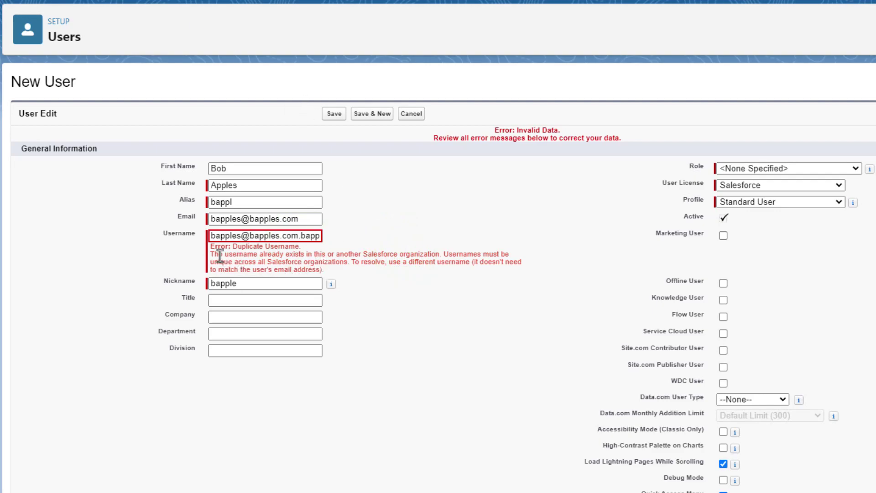
double_click(190, 237)
left_click(431, 292)
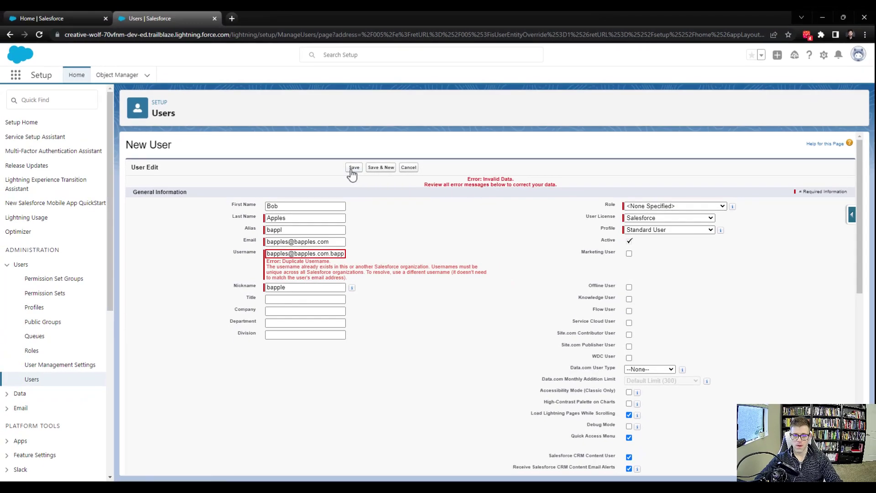
- Save the user with the unique username, then start another new user from All Users
left_click(352, 169)
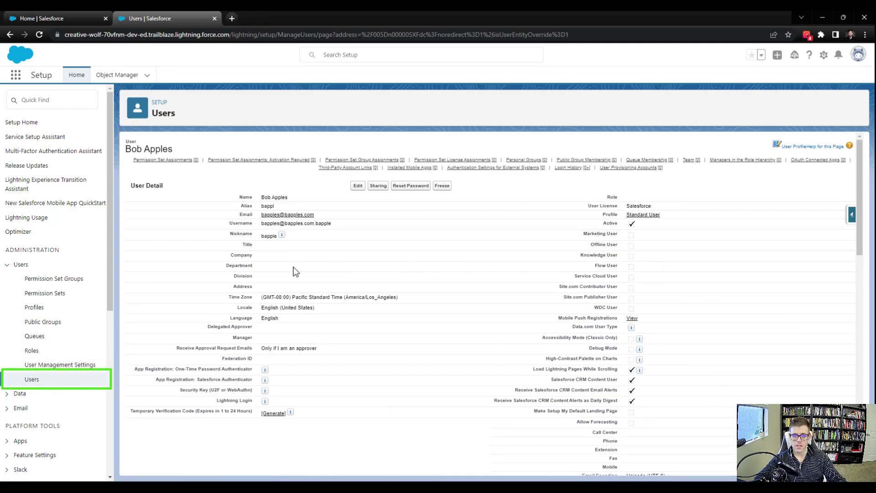
left_click(35, 380)
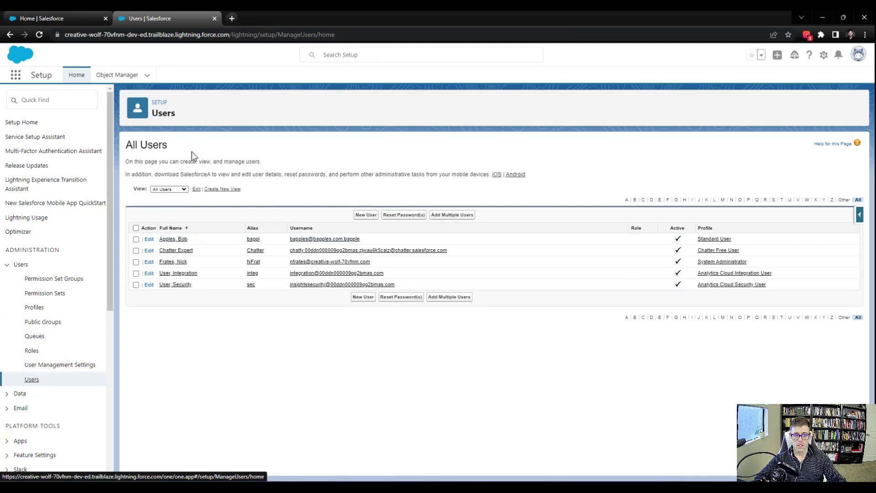
left_click(357, 219)
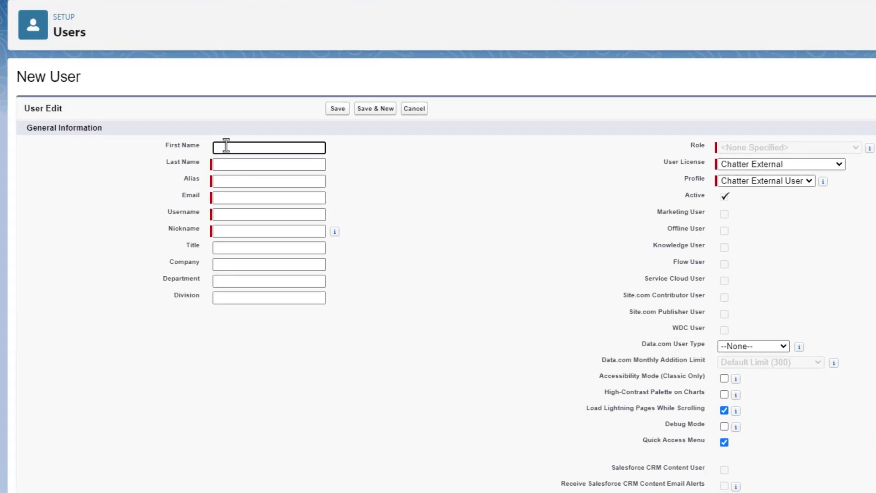
- Enter the second user's name, a custom alias, email and the auto-filled username
key("Tab")
type("Apple")
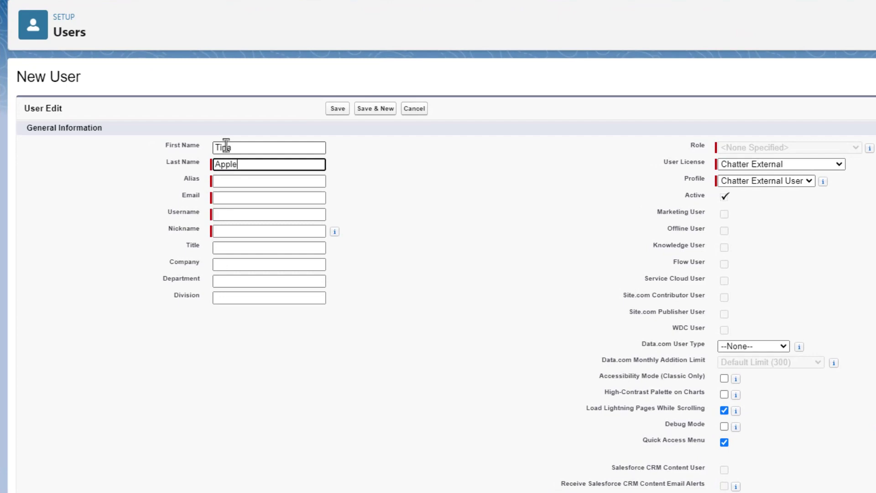
type("s")
key("Tab")
key("Tab")
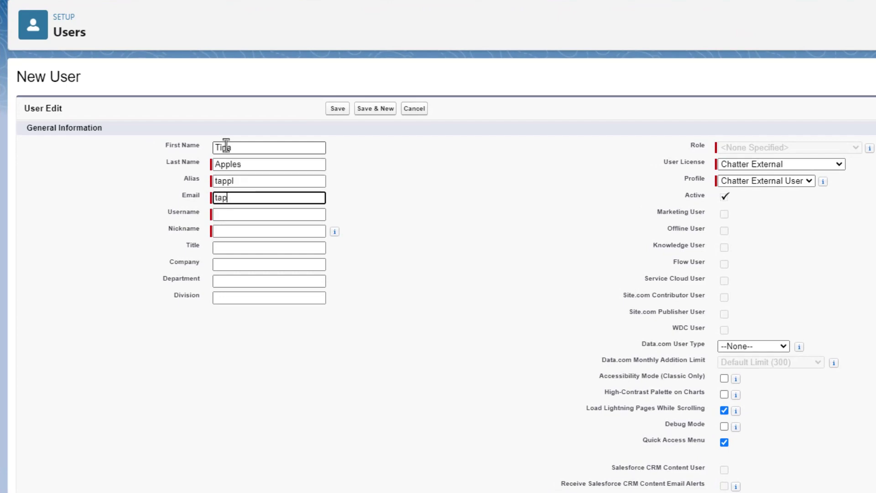
type("tapplestapples.com")
key("Tab")
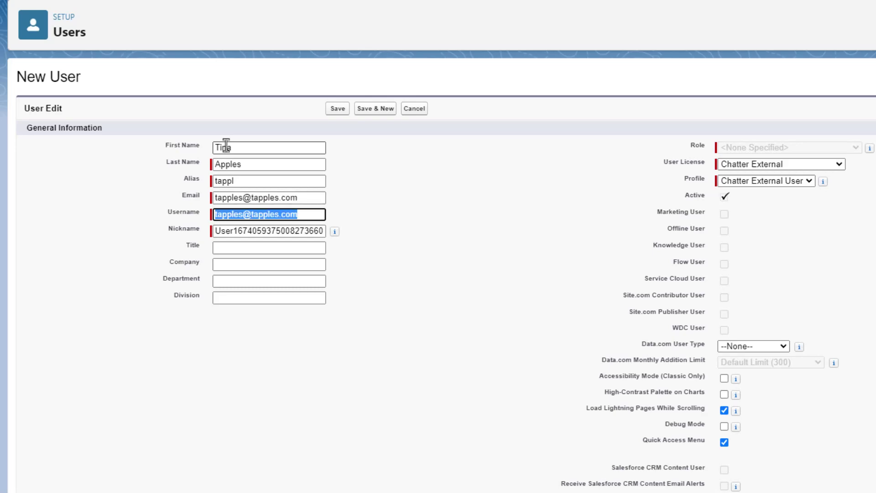
key("End")
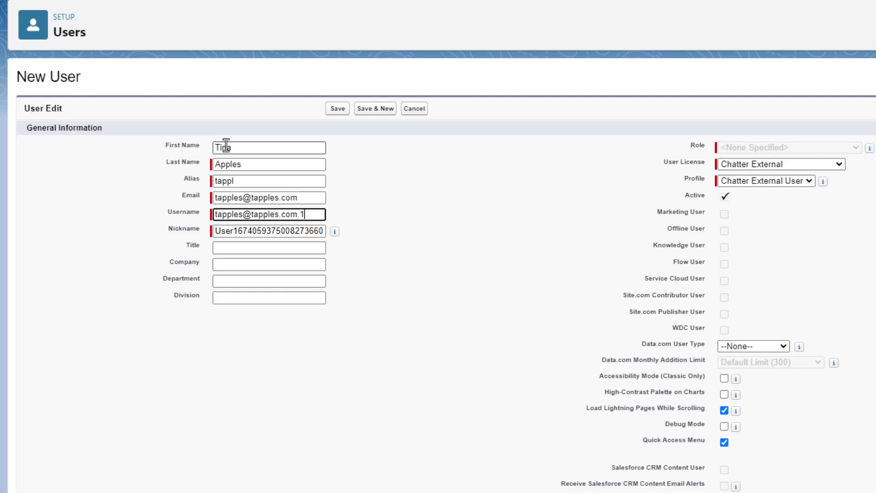
left_click(477, 157)
- Set the user license to Salesforce Platform and replace the generated nickname
left_click(760, 164)
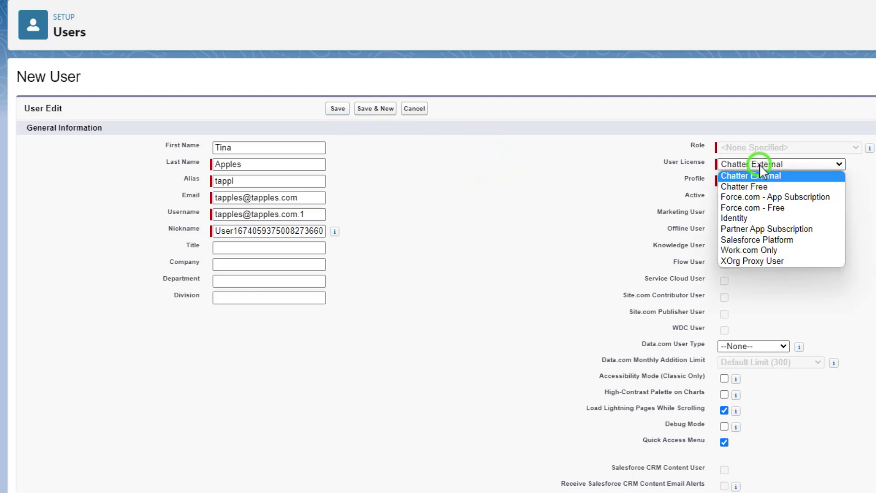
left_click(779, 238)
left_click(540, 228)
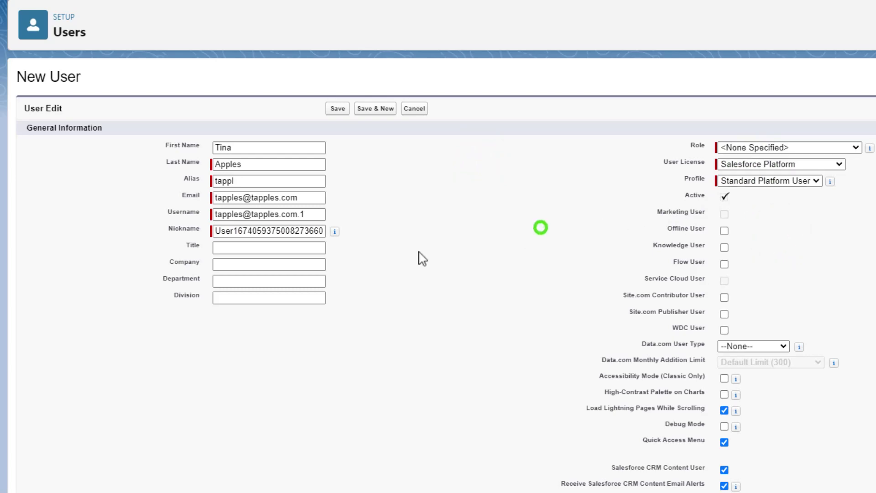
left_click(247, 230)
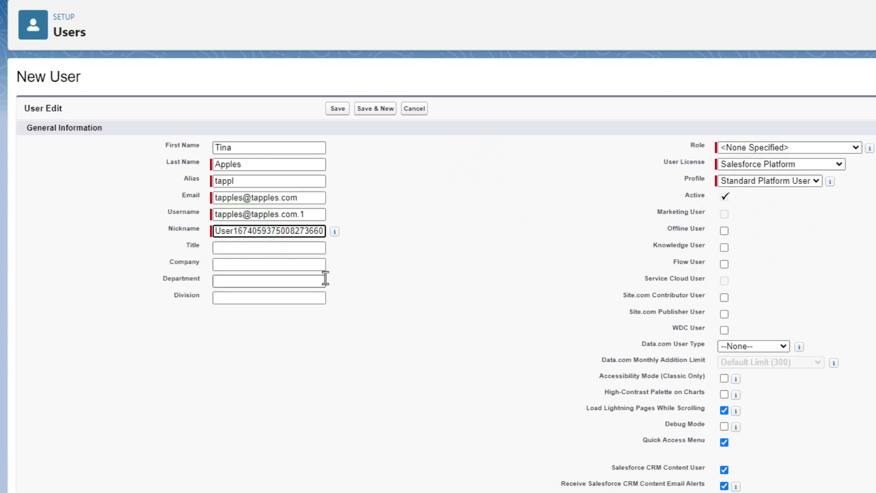
key("ctrl+a")
type("tapp")
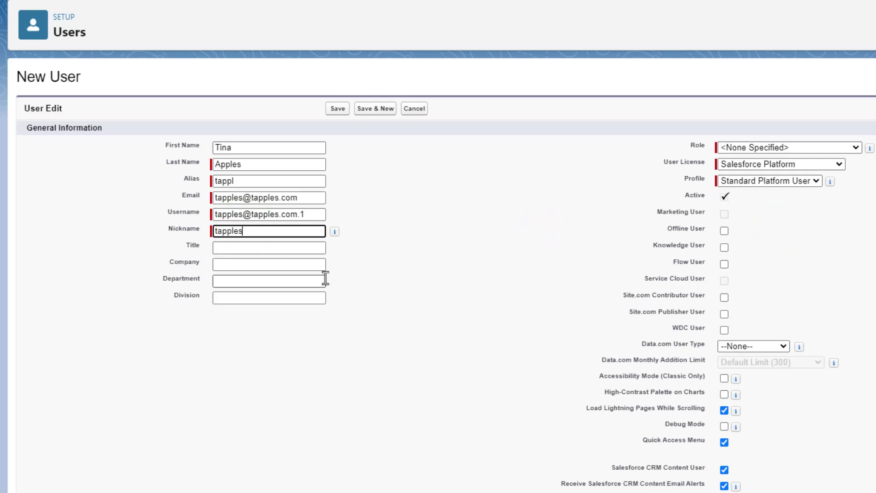
left_click(548, 267)
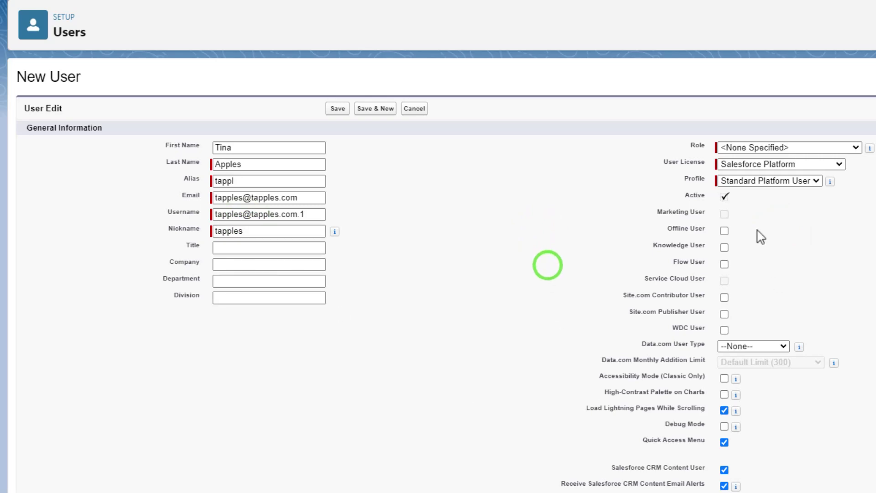
- Enable Flow User only, leaving Knowledge User off, and save the user
left_click(724, 247)
left_click(724, 264)
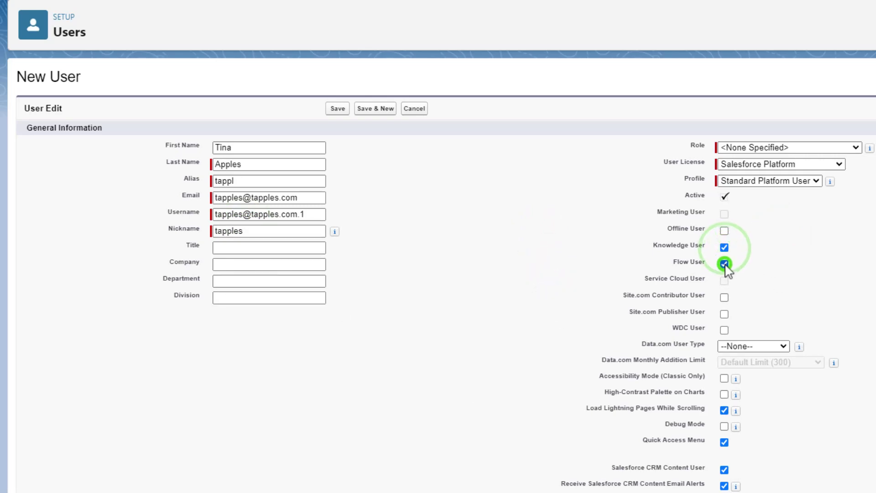
left_click(465, 299)
left_click(723, 248)
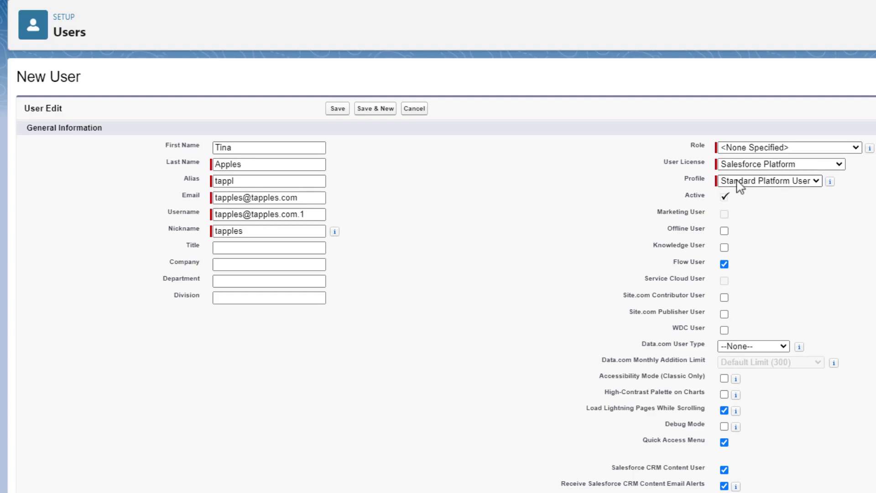
left_click(339, 109)
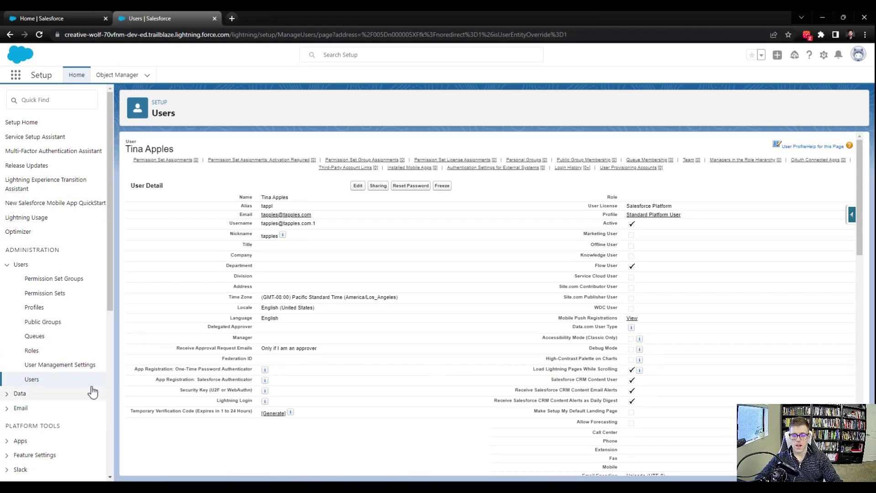
- Return to the All Users list to confirm both new users appear
left_click(31, 381)
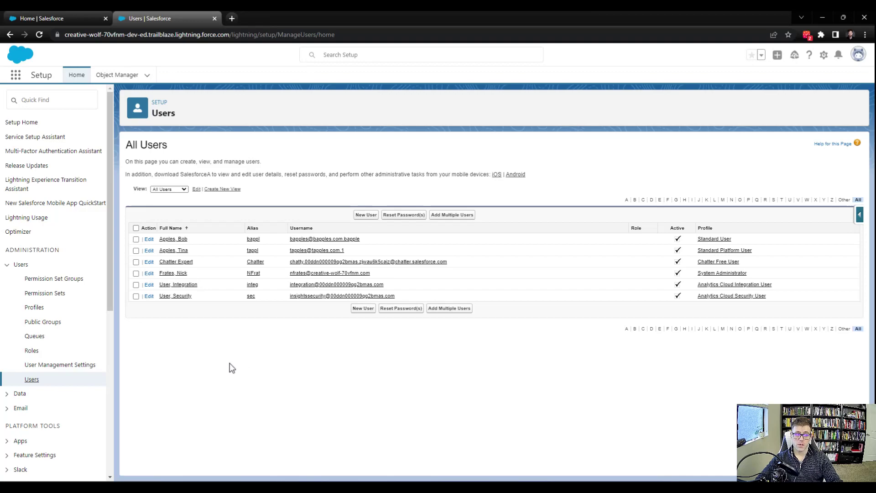
- Find 'task' in Object Manager and review the Task object's Fields & Relationships list
left_click(117, 75)
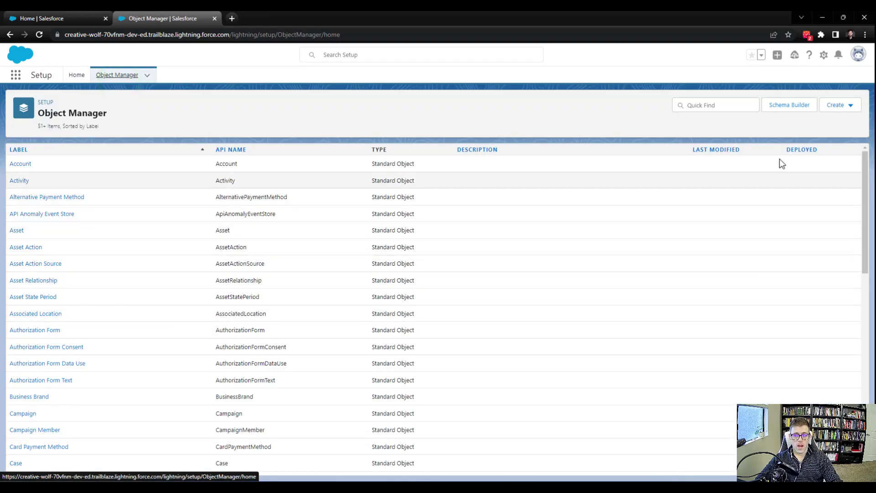
left_click(697, 105)
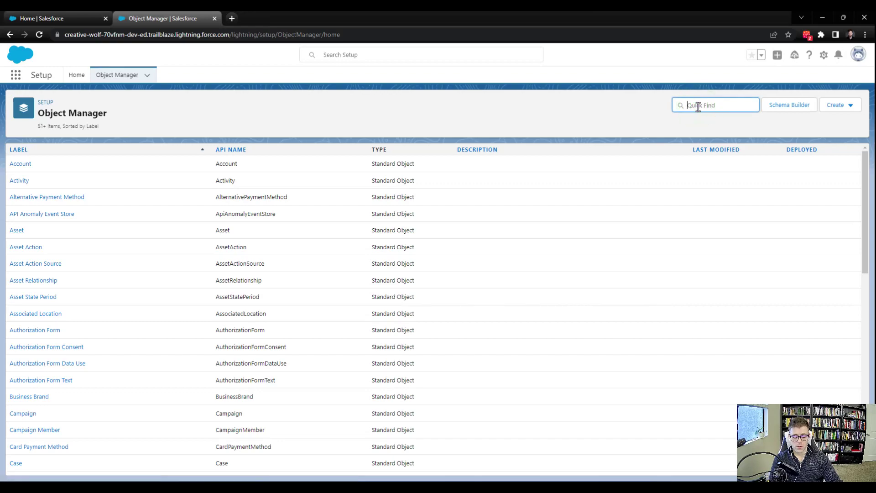
type("task")
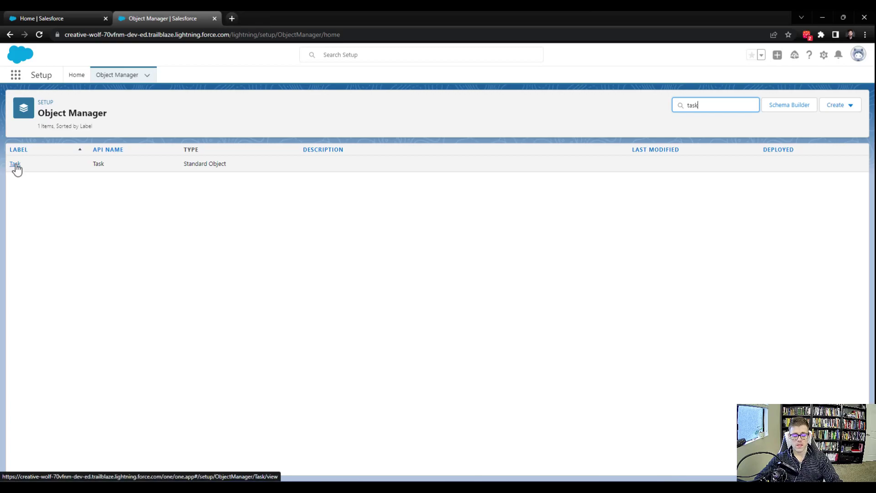
left_click(15, 166)
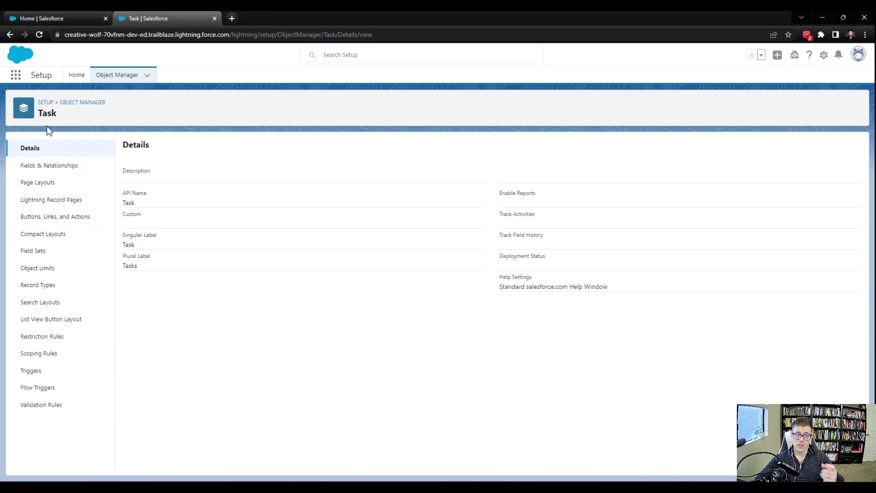
left_click(63, 170)
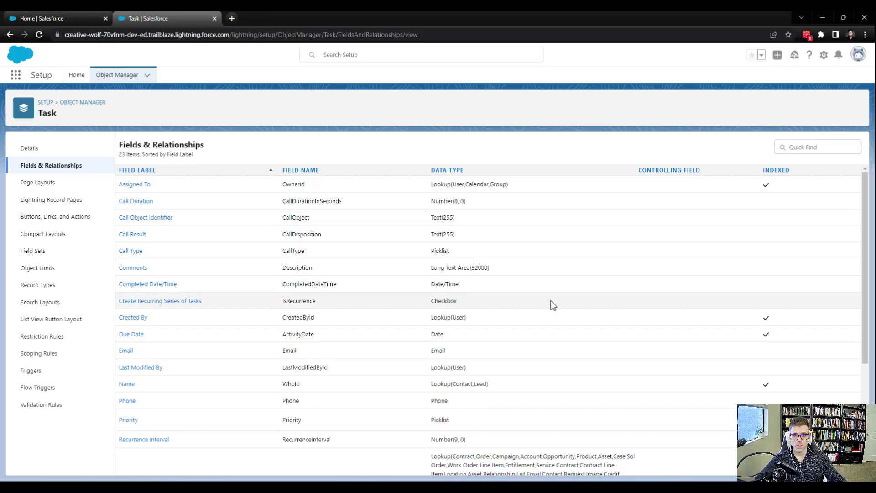
scroll(653, 306, "down", 2)
scroll(653, 305, "up", 2)
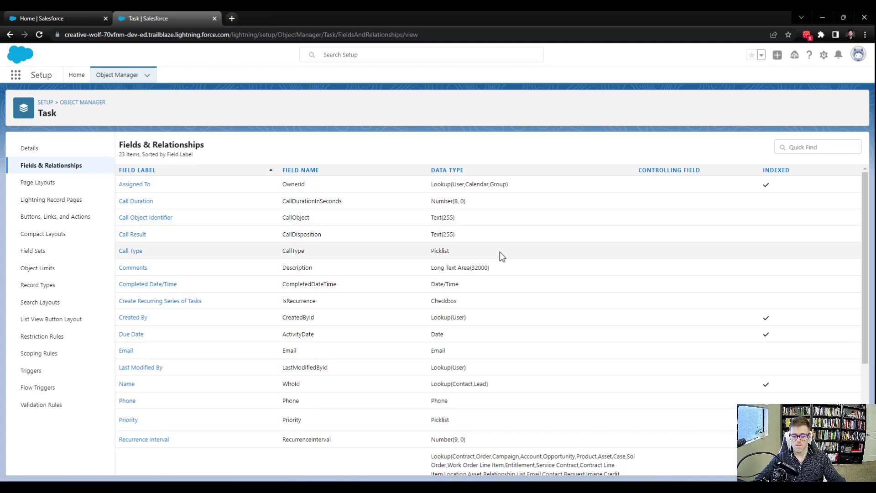
scroll(246, 195, "down", 1)
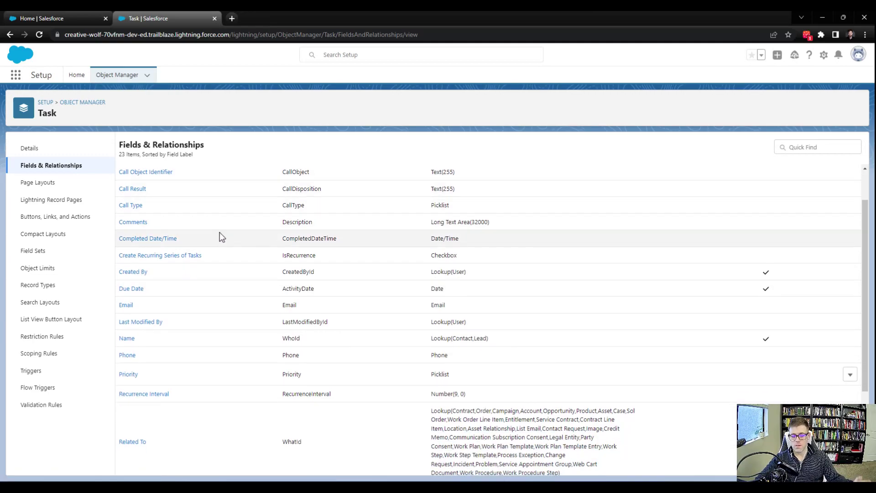
scroll(219, 234, "up", 1)
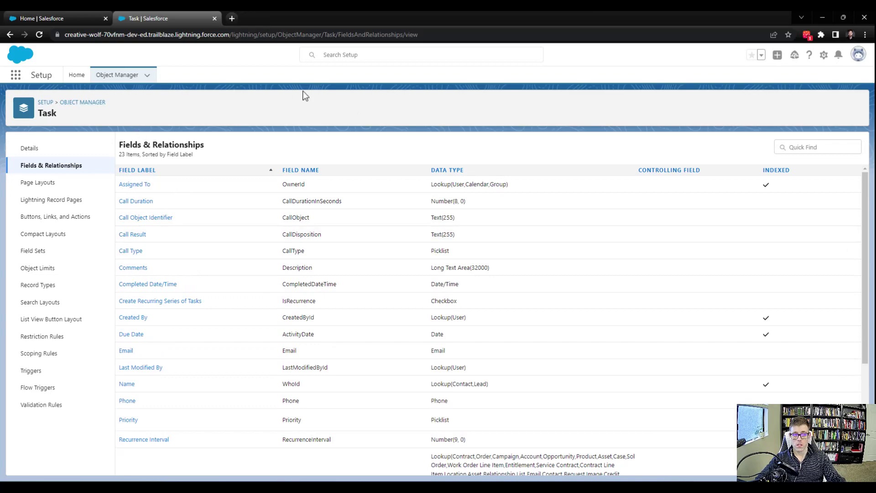
left_click(67, 110)
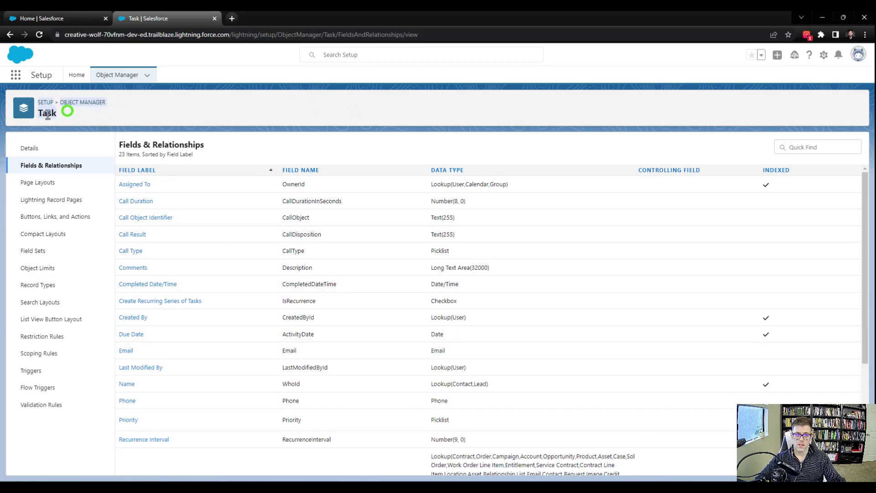
left_click(201, 108)
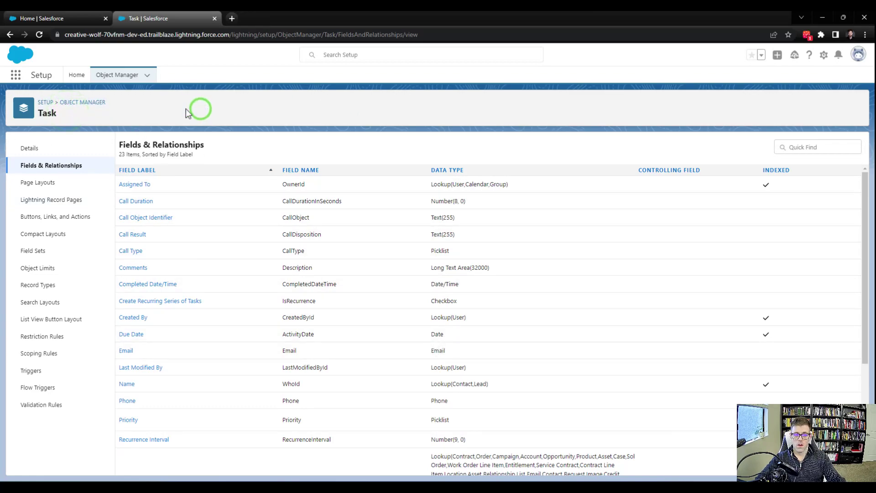
- Open the Activity object in Object Manager and show its Fields & Relationships
left_click(116, 78)
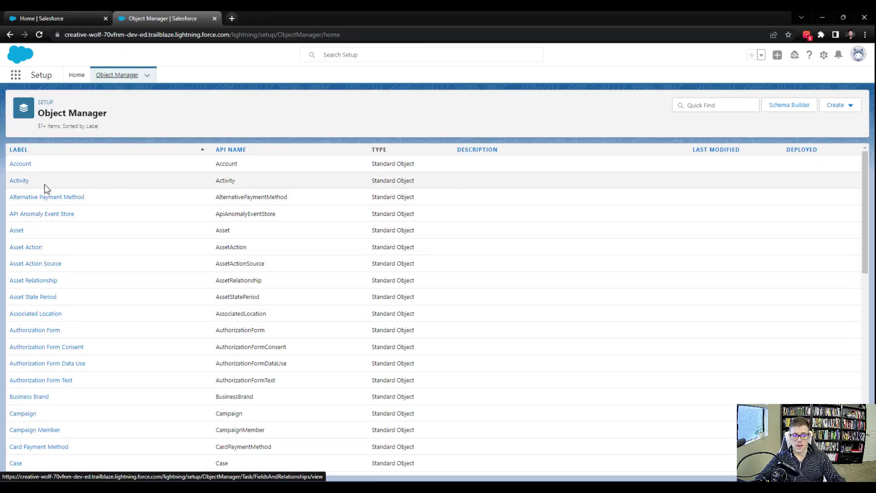
left_click(20, 181)
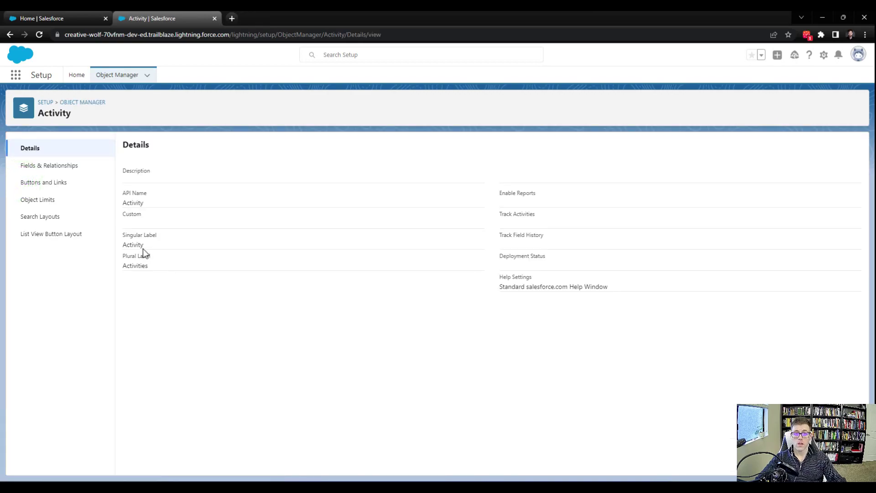
left_click(85, 172)
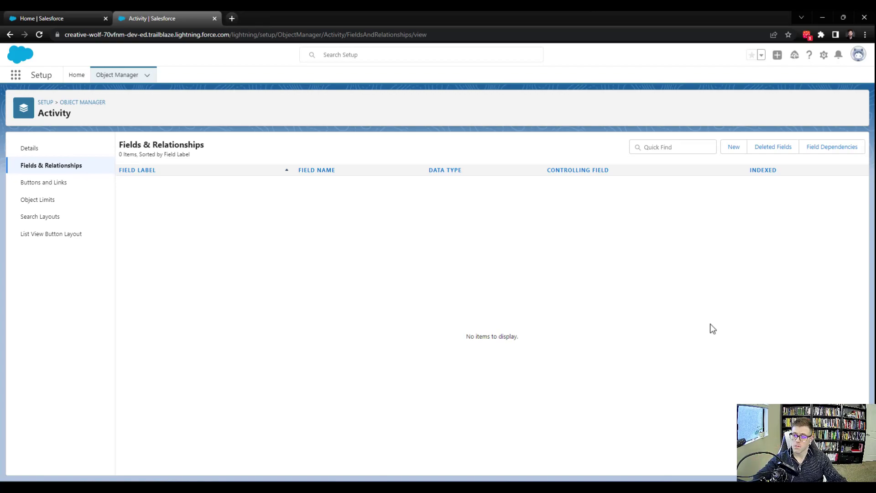
- Start a new Picklist field on Activity labelled 'Assigned Coordinator'
left_click(729, 153)
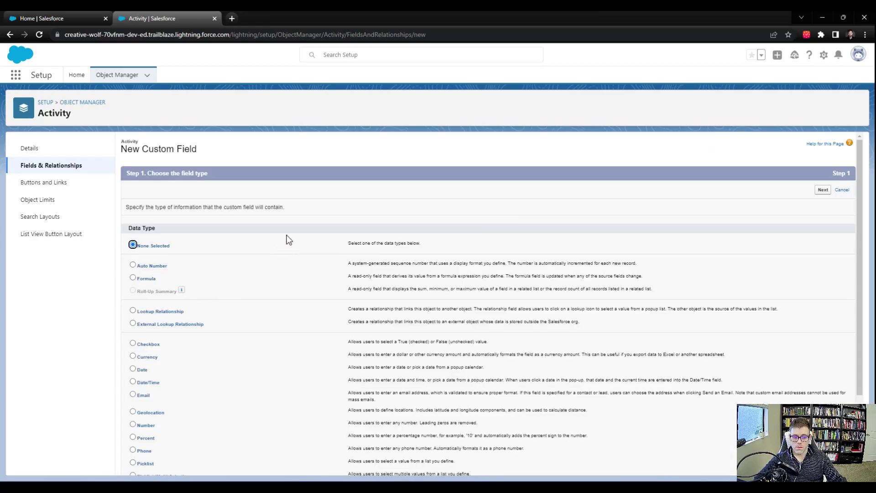
scroll(285, 239, "down", 2)
left_click(144, 374)
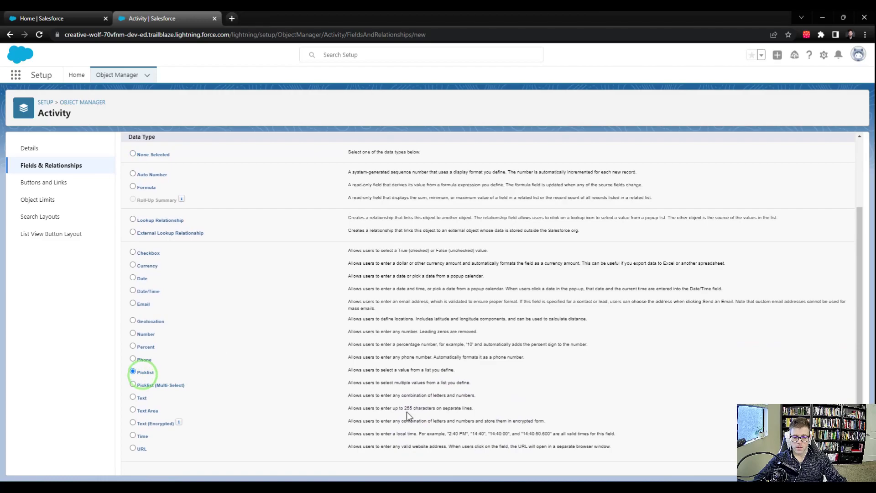
scroll(406, 412, "up", 2)
left_click(821, 189)
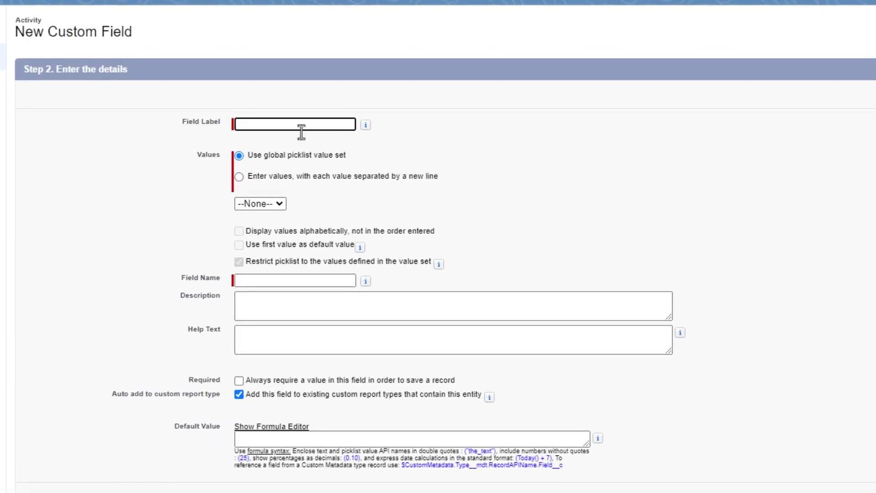
left_click(306, 209)
type("Assigned Coordinator")
- Enter the two coordinators' names as picklist values and turn off picklist restriction
left_click(308, 173)
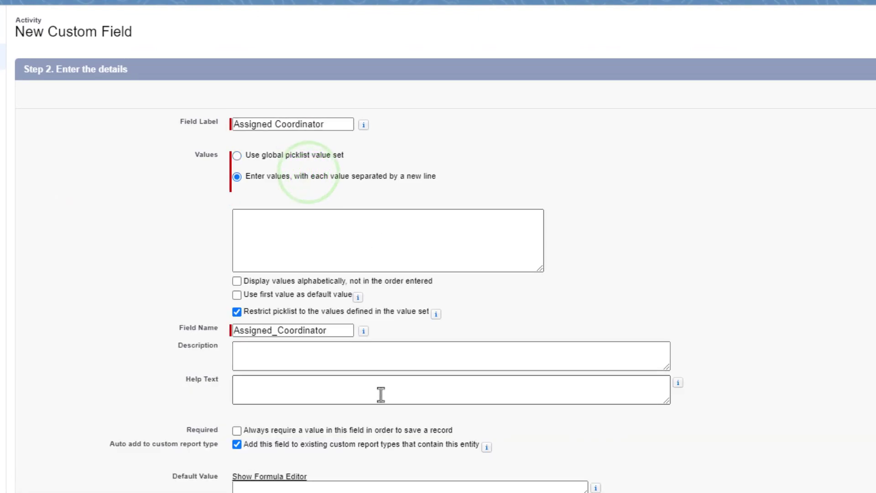
left_click(309, 236)
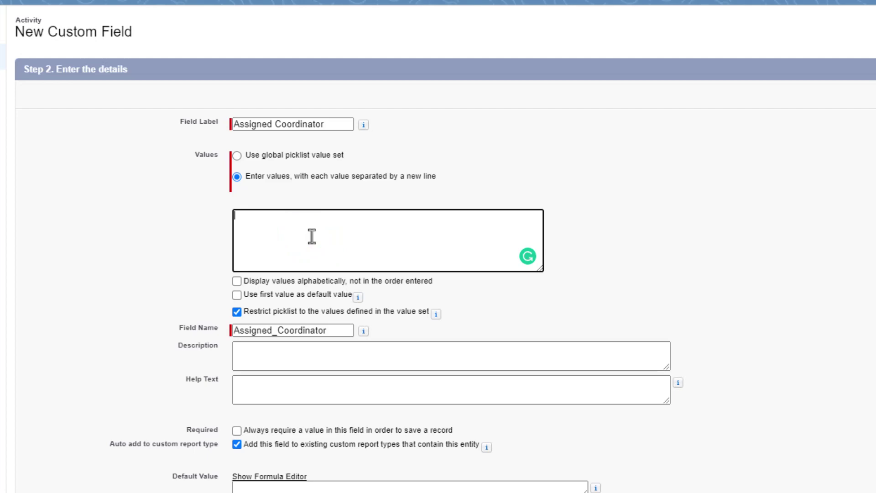
type("Tina Apples")
key("Return")
type("Bob Apples")
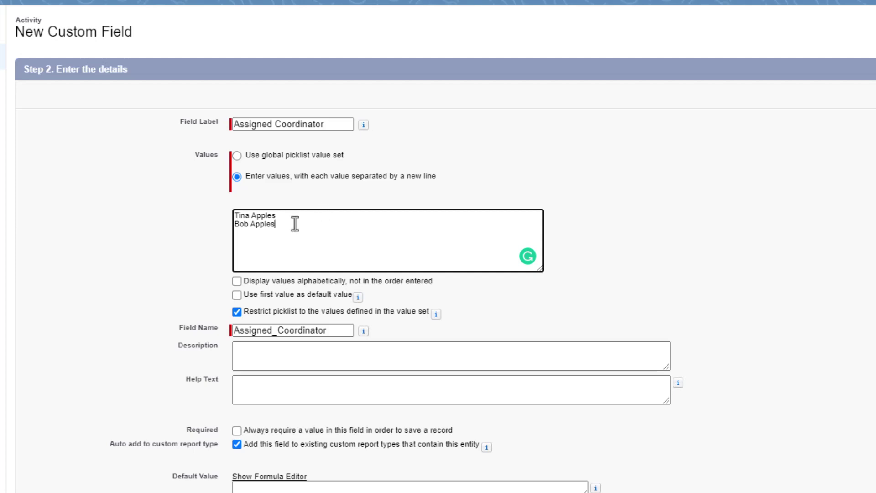
left_click(235, 312)
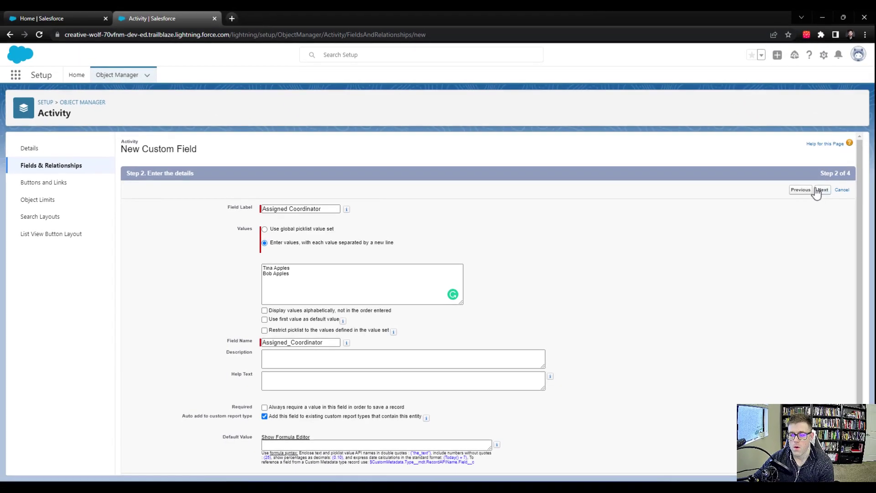
- Accept default field-level security, keep the Event and Task layouts, and save the field
left_click(823, 190)
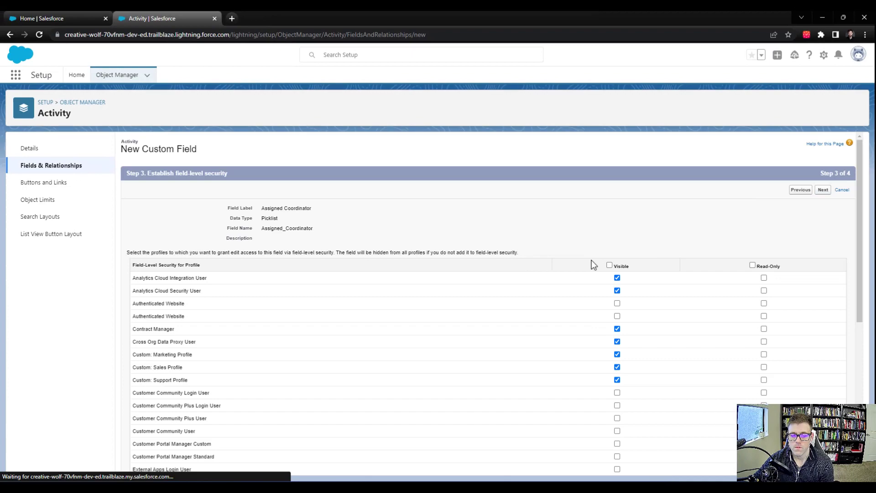
scroll(631, 268, "down", 5)
scroll(622, 395, "down", 2)
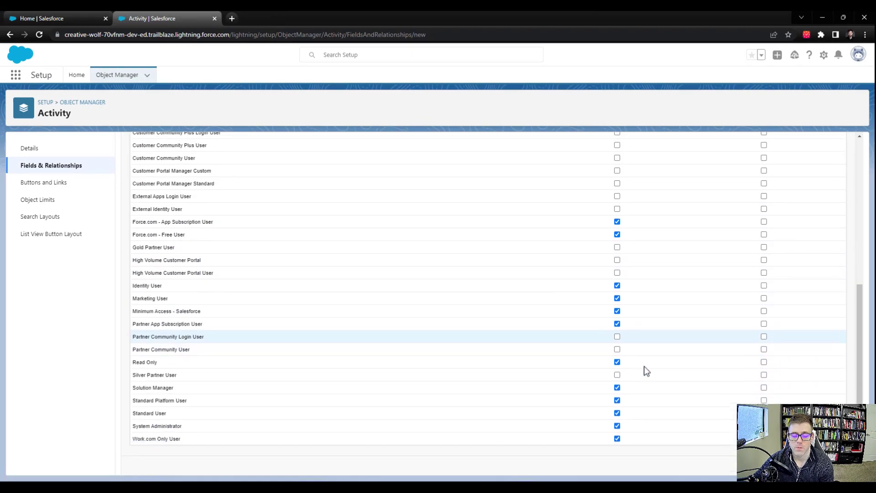
scroll(646, 368, "up", 7)
scroll(562, 338, "down", 6)
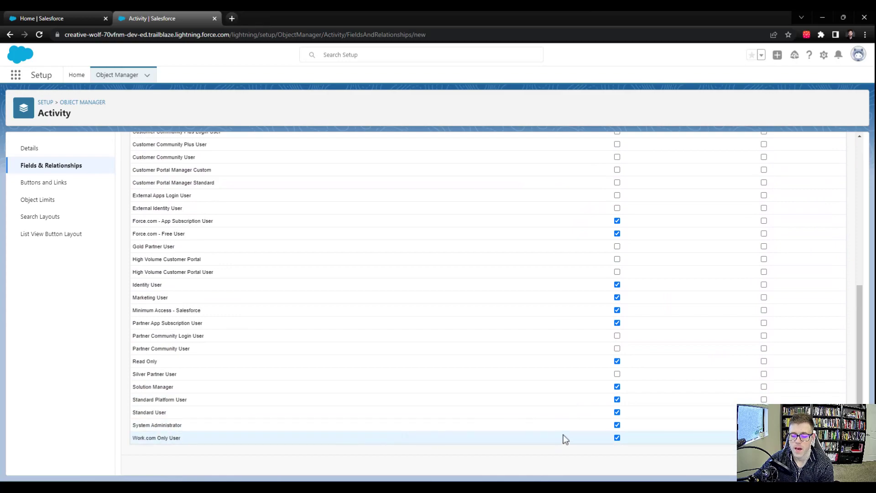
scroll(723, 432, "up", 6)
left_click(823, 189)
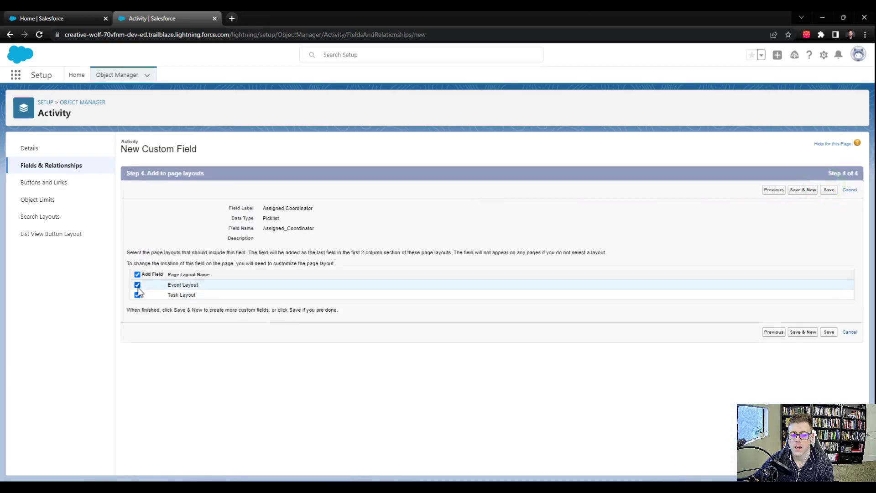
left_click(829, 189)
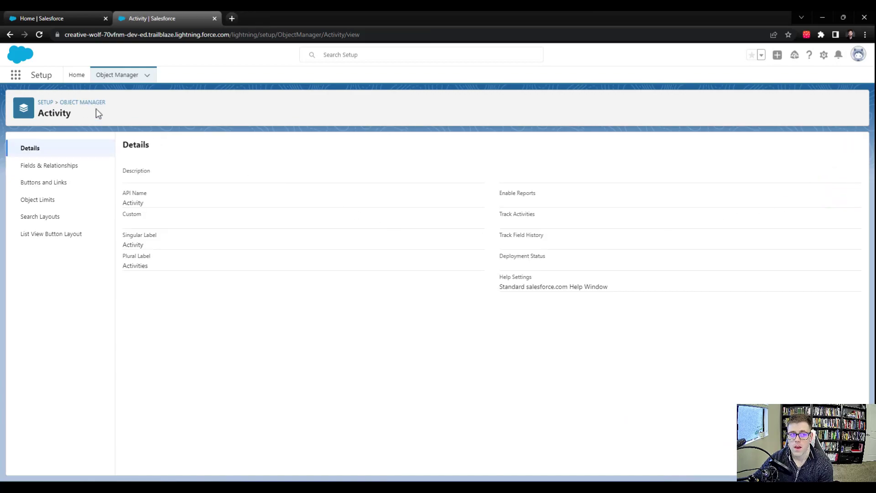
- From the Salesforce home tab, open the Tasks list, dismiss its tip, and display it as a Table
left_click(85, 21)
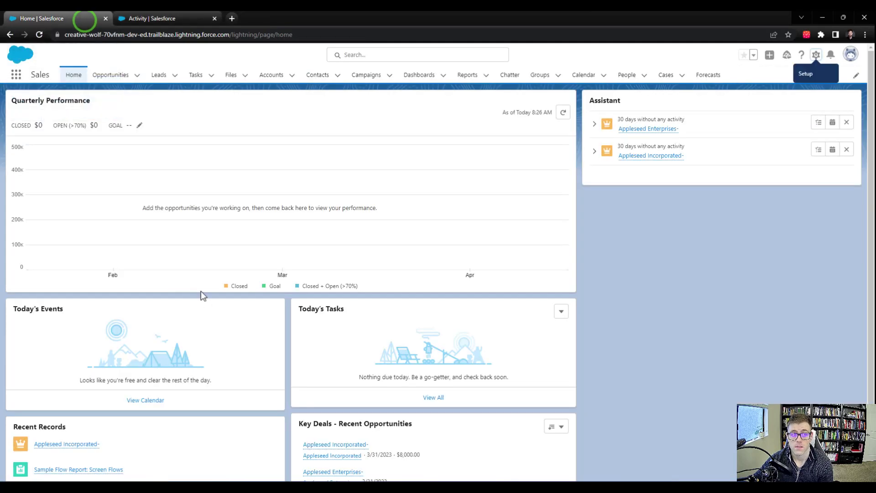
left_click(196, 76)
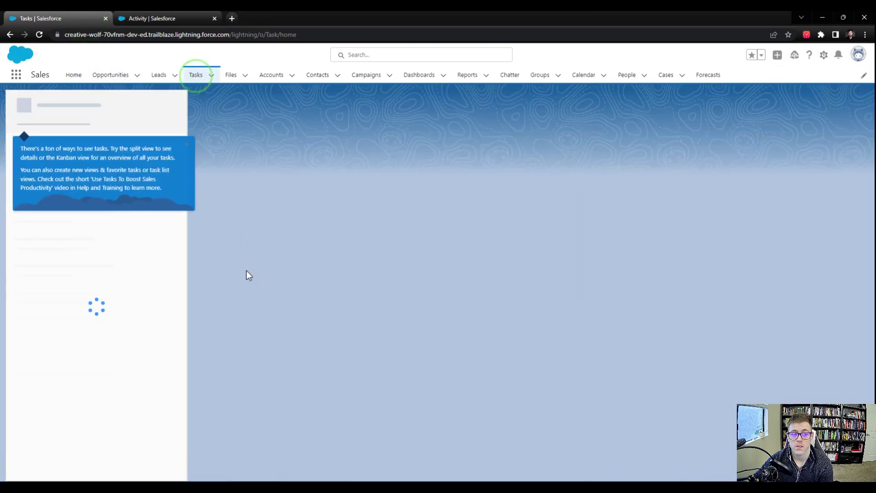
left_click(188, 140)
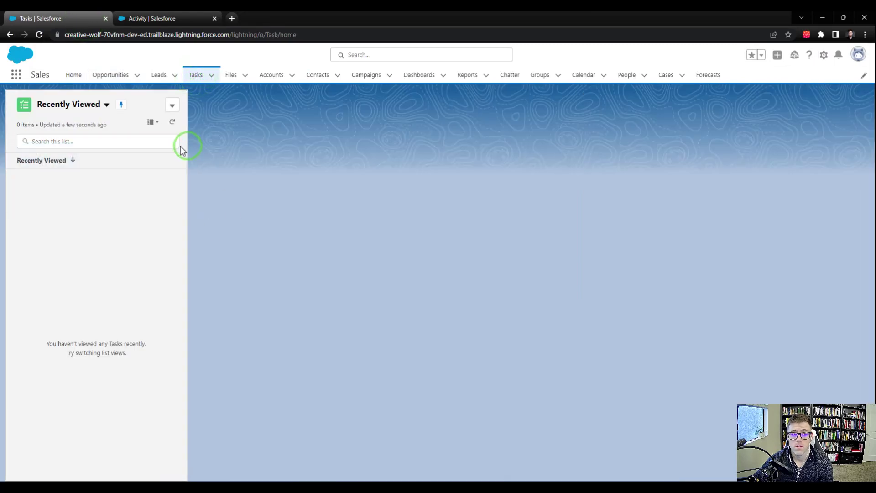
left_click(152, 121)
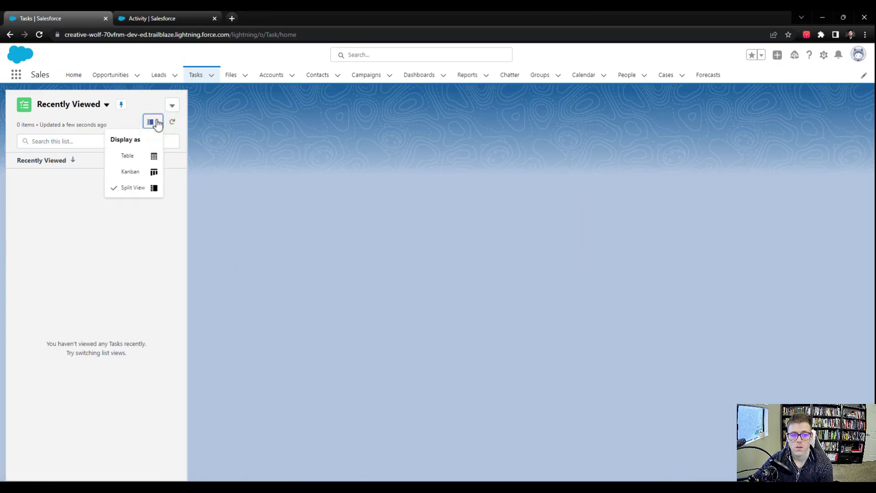
left_click(156, 122)
left_click(156, 120)
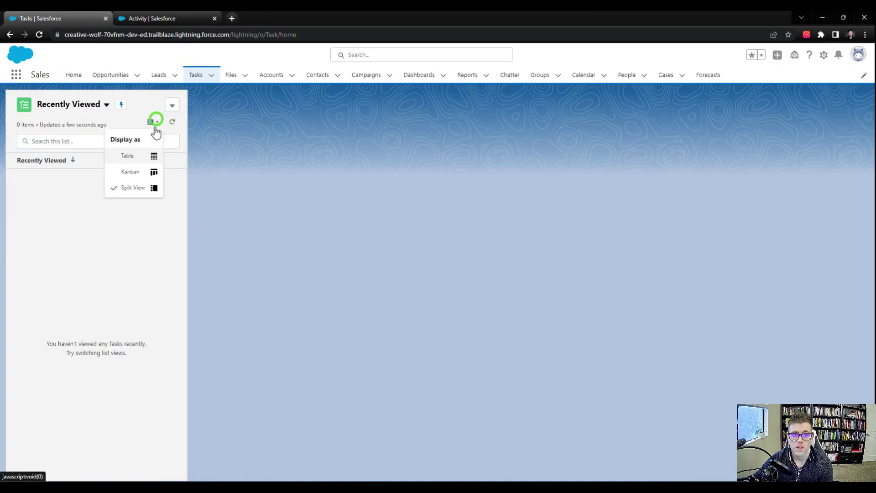
left_click(114, 155)
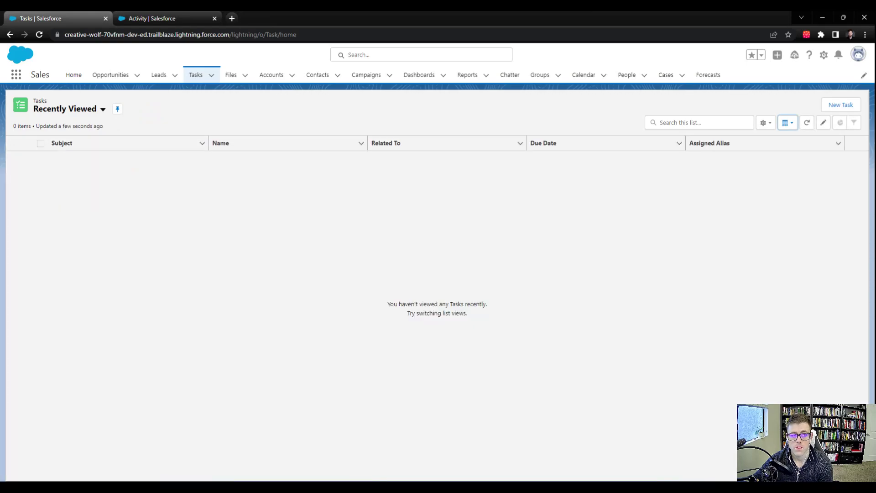
- Open a New Task form and check the Assigned Coordinator picklist values, leaving it at --None--
left_click(845, 106)
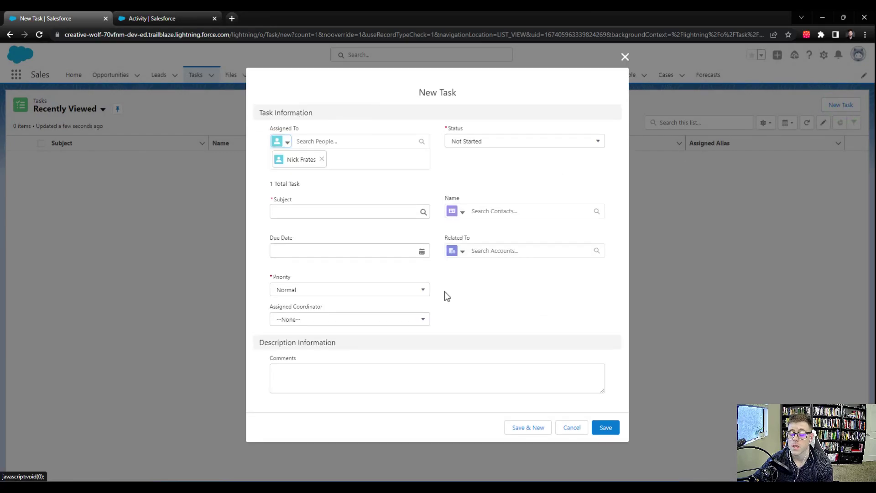
left_click(297, 318)
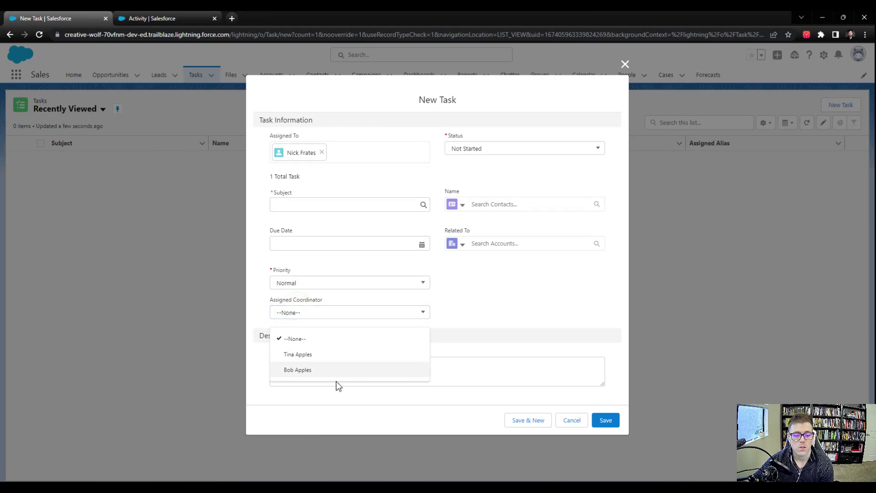
left_click(558, 298)
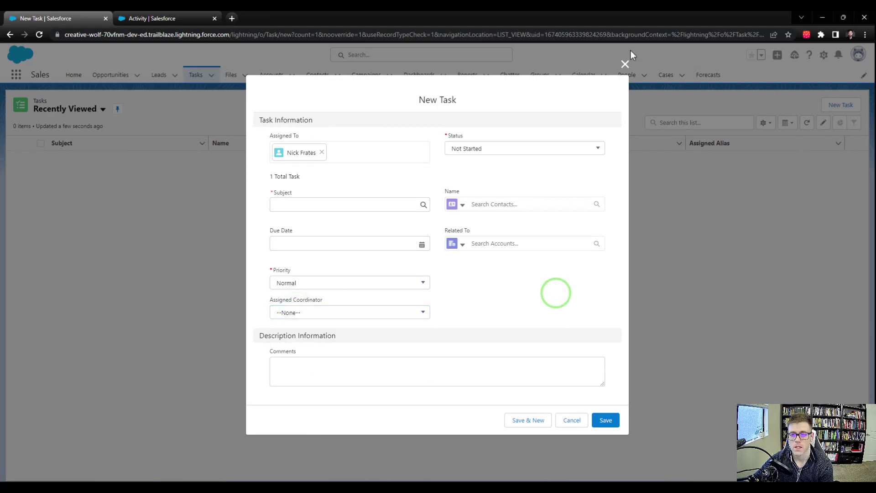